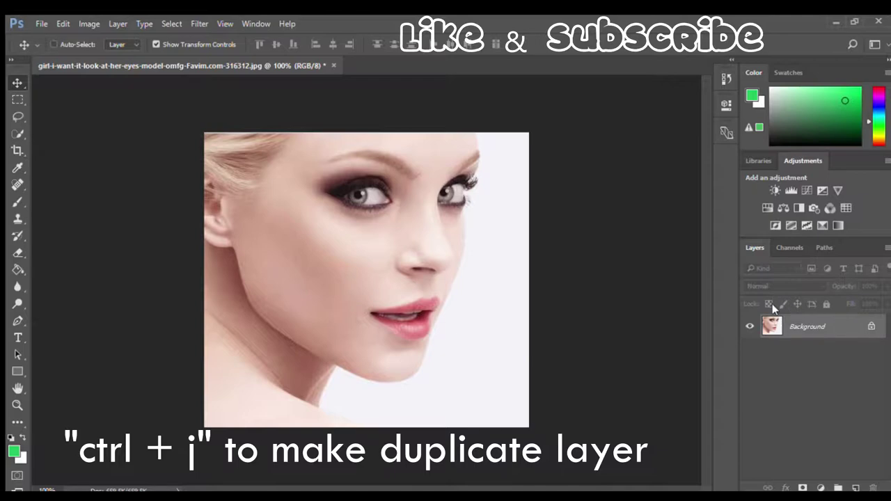
- Duplicate the Background layer to Layer 1 and add an empty Layer 2 above it
{"action": "key", "text": "ctrl+j"}
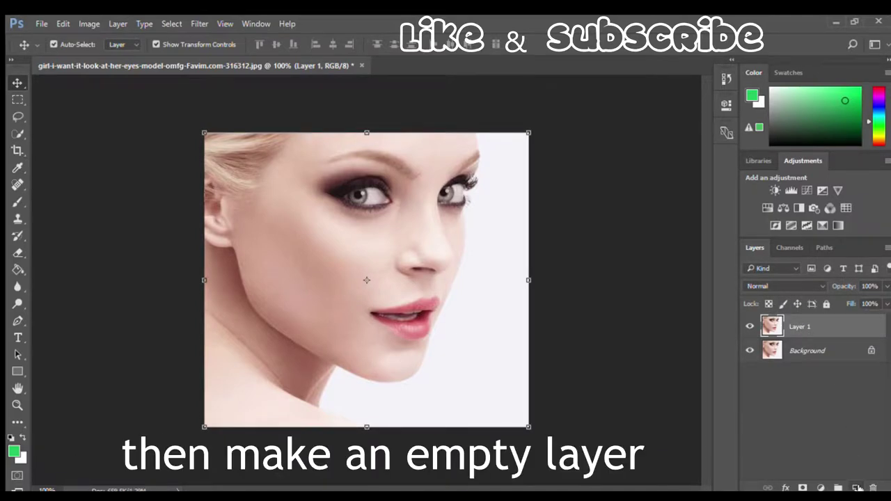
{"action": "left_click", "coordinate": [858, 488]}
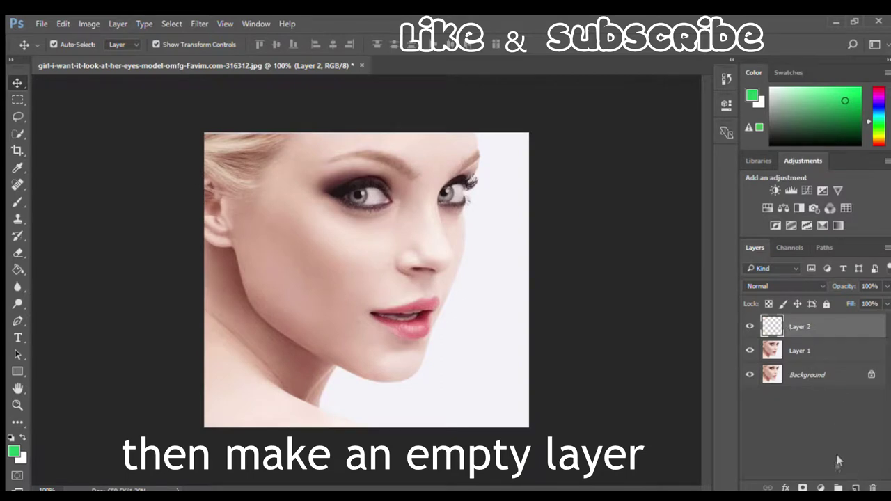
- Select the Brush tool, zoom in on the eyes, and confirm the brush flow setting
{"action": "left_click", "coordinate": [18, 202]}
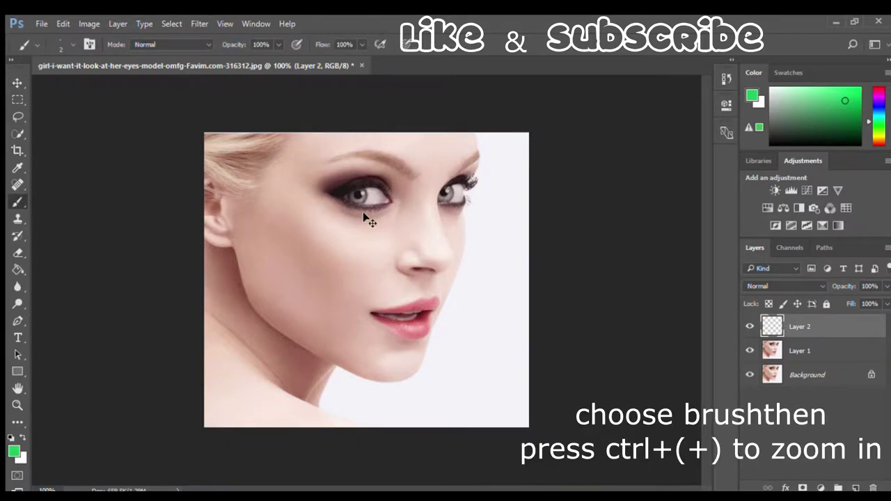
{"action": "key", "text": "ctrl+plus"}
{"action": "key", "text": "ctrl+plus"}
{"action": "scroll", "coordinate": [366, 206], "scroll_direction": "up", "scroll_amount": 2}
{"action": "scroll", "coordinate": [366, 207], "scroll_direction": "up", "scroll_amount": 2}
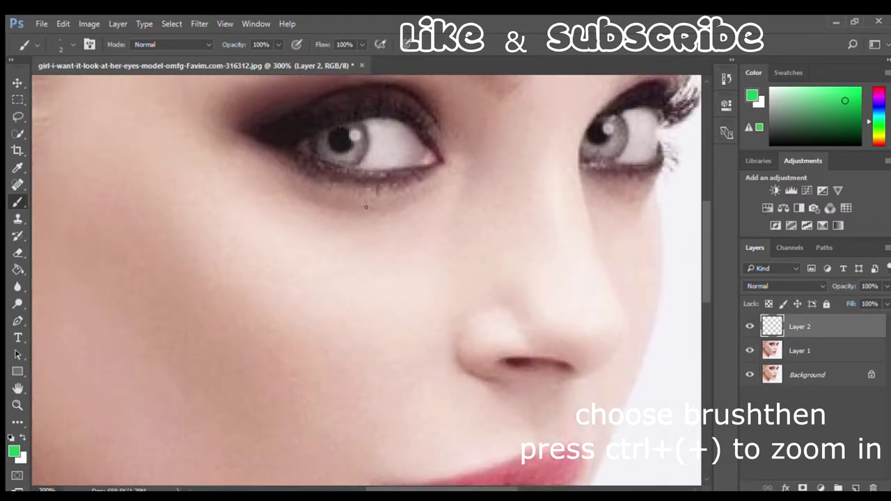
{"action": "scroll", "coordinate": [366, 207], "scroll_direction": "up", "scroll_amount": 2}
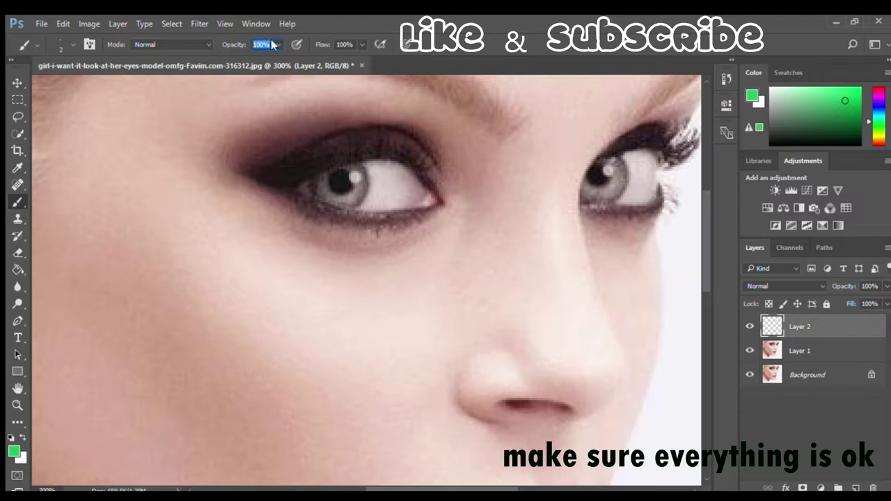
{"action": "left_click", "coordinate": [347, 44]}
{"action": "key", "text": "Return"}
{"action": "scroll", "coordinate": [377, 185], "scroll_direction": "up", "scroll_amount": 1, "text": "alt"}
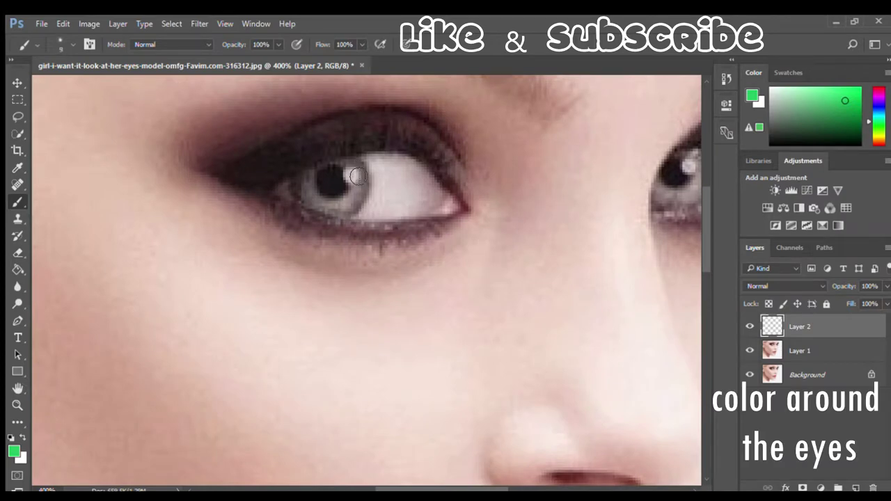
- Paint bright green around the left iris, resizing the brush for its edges
{"action": "key", "text": "bracketright"}
{"action": "key", "text": "bracketright"}
{"action": "key", "text": "bracketright"}
{"action": "left_click_drag", "start_coordinate": [365, 182], "coordinate": [350, 172]}
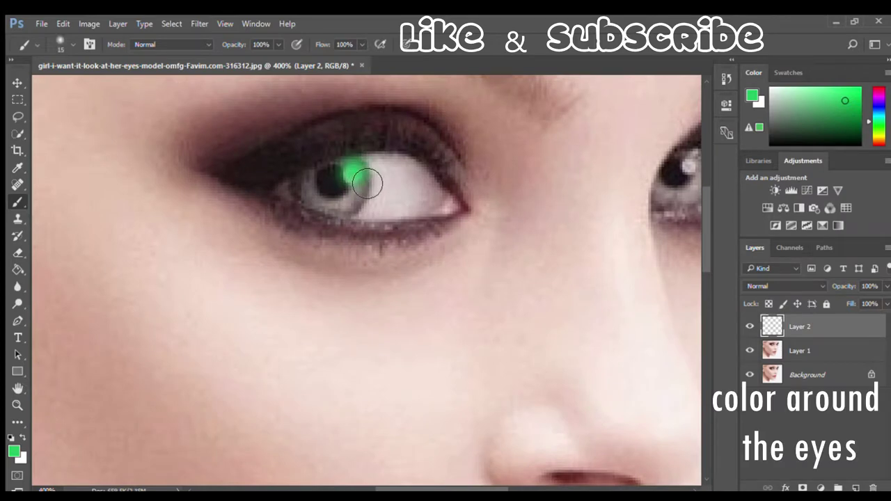
{"action": "key", "text": "ctrl+z"}
{"action": "key", "text": "bracketleft"}
{"action": "key", "text": "bracketleft"}
{"action": "mouse_move", "coordinate": [350, 170]}
{"action": "left_mouse_down"}
{"action": "mouse_move", "coordinate": [351, 206]}
{"action": "mouse_move", "coordinate": [320, 204]}
{"action": "left_mouse_up"}
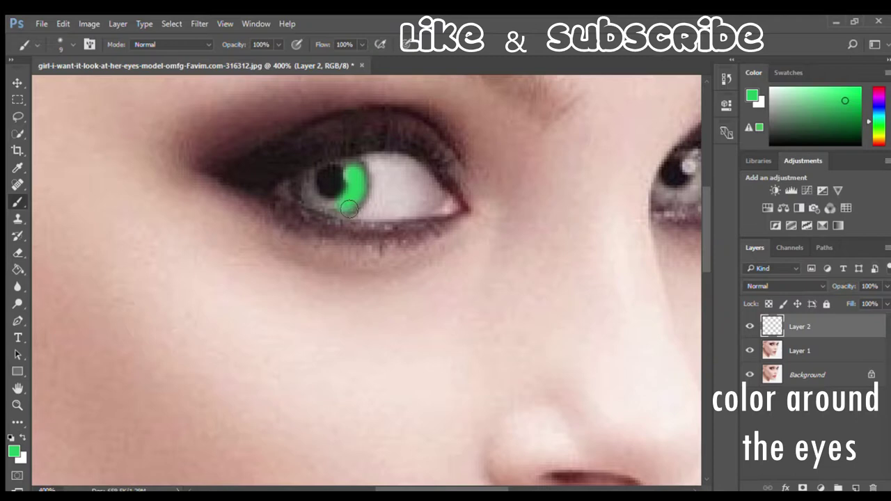
{"action": "key", "text": "bracketleft"}
{"action": "key", "text": "bracketleft"}
{"action": "key", "text": "bracketleft"}
{"action": "key", "text": "bracketleft"}
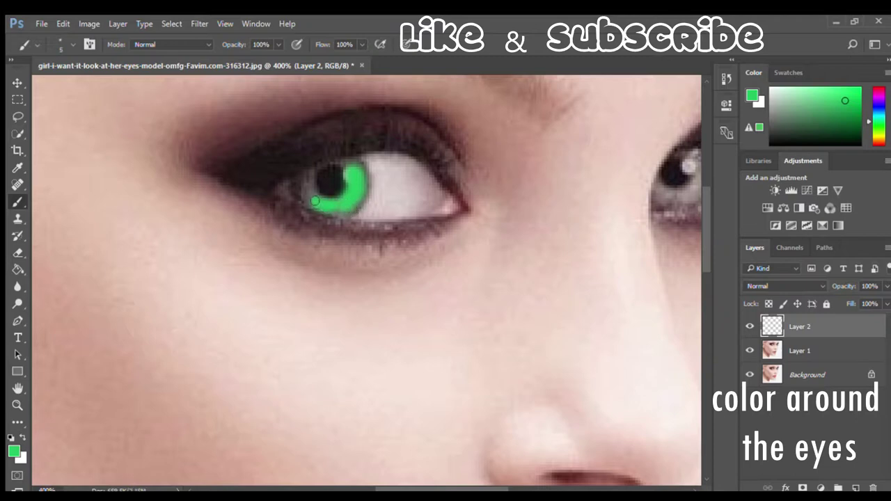
{"action": "left_click_drag", "start_coordinate": [310, 202], "coordinate": [306, 192]}
{"action": "key", "text": "bracketright"}
{"action": "key", "text": "bracketright"}
{"action": "key", "text": "bracketright"}
{"action": "key", "text": "bracketleft"}
{"action": "key", "text": "bracketleft"}
{"action": "key", "text": "bracketleft"}
{"action": "key", "text": "bracketleft"}
{"action": "key", "text": "bracketleft"}
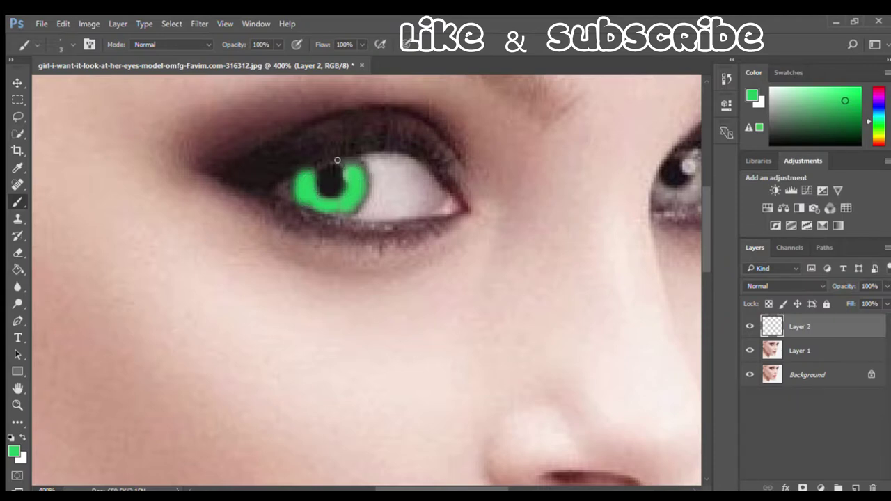
{"action": "left_click_drag", "start_coordinate": [339, 161], "coordinate": [346, 162]}
{"action": "mouse_move", "coordinate": [332, 162]}
{"action": "left_mouse_down"}
{"action": "mouse_move", "coordinate": [316, 167]}
{"action": "mouse_move", "coordinate": [330, 163]}
{"action": "left_mouse_up"}
- Pan to the right eye, paint its iris green, then fit the portrait in the window
{"action": "left_click_drag", "start_coordinate": [621, 220], "coordinate": [267, 252]}
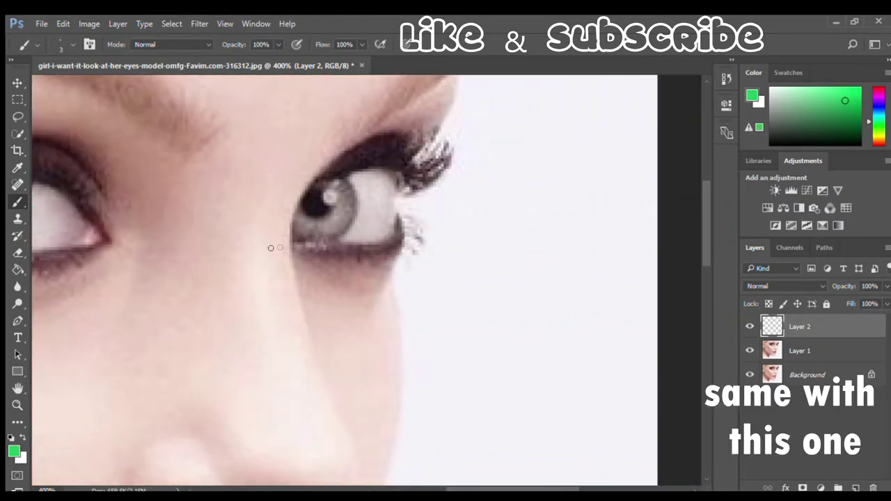
{"action": "key", "text": "bracketright"}
{"action": "key", "text": "bracketright"}
{"action": "key", "text": "bracketright"}
{"action": "key", "text": "bracketleft"}
{"action": "key", "text": "bracketleft"}
{"action": "mouse_move", "coordinate": [338, 183]}
{"action": "left_mouse_down"}
{"action": "mouse_move", "coordinate": [347, 219]}
{"action": "mouse_move", "coordinate": [307, 228]}
{"action": "left_mouse_up"}
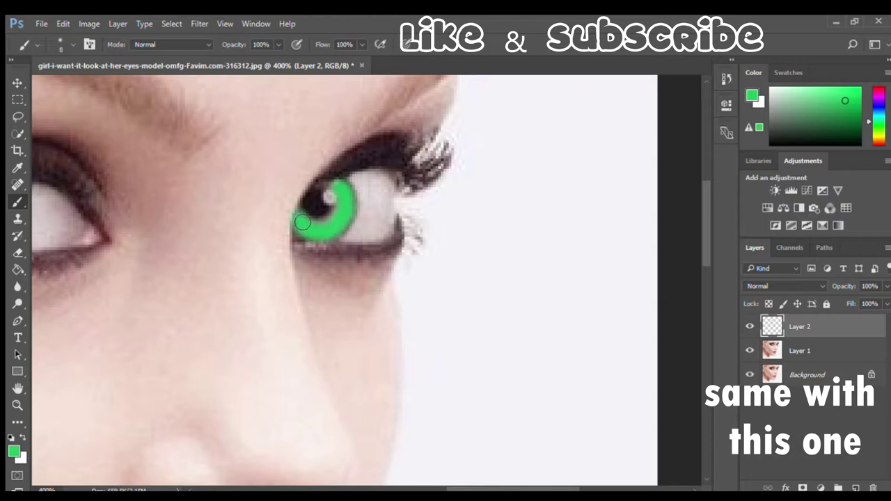
{"action": "key", "text": "bracketleft"}
{"action": "key", "text": "bracketleft"}
{"action": "key", "text": "bracketleft"}
{"action": "key", "text": "bracketleft"}
{"action": "left_click_drag", "start_coordinate": [337, 190], "coordinate": [324, 183]}
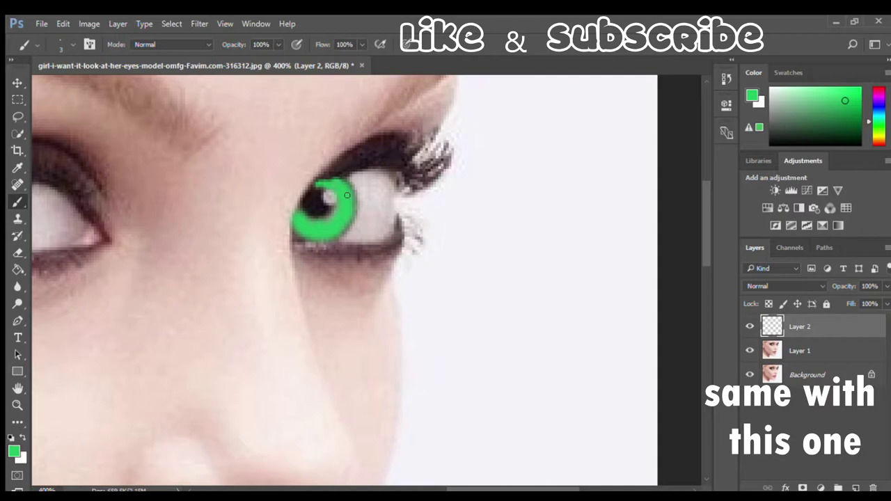
{"action": "key", "text": "ctrl+0"}
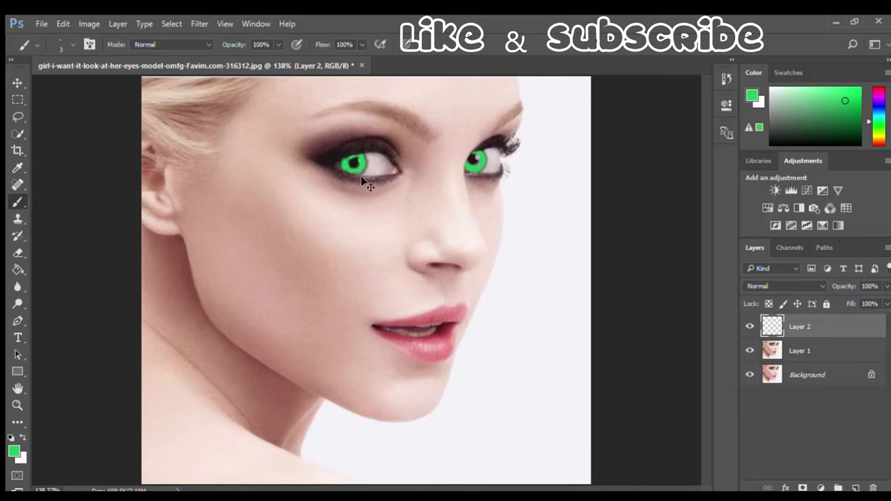
- Zoom in on the eyes and set Layer 2's blend mode to Soft Light
{"action": "key", "text": "ctrl+plus"}
{"action": "key", "text": "ctrl+plus"}
{"action": "key", "text": "ctrl+plus"}
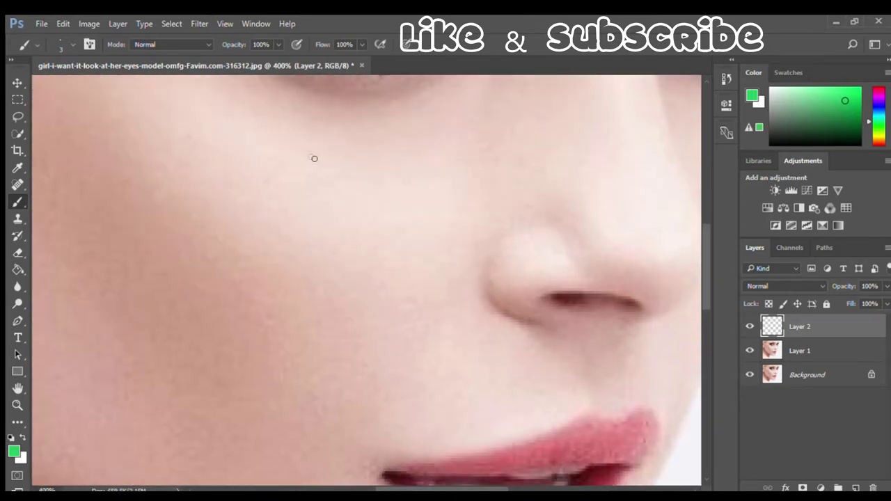
{"action": "scroll", "coordinate": [314, 159], "scroll_direction": "up", "scroll_amount": 2}
{"action": "scroll", "coordinate": [349, 172], "scroll_direction": "up", "scroll_amount": 3}
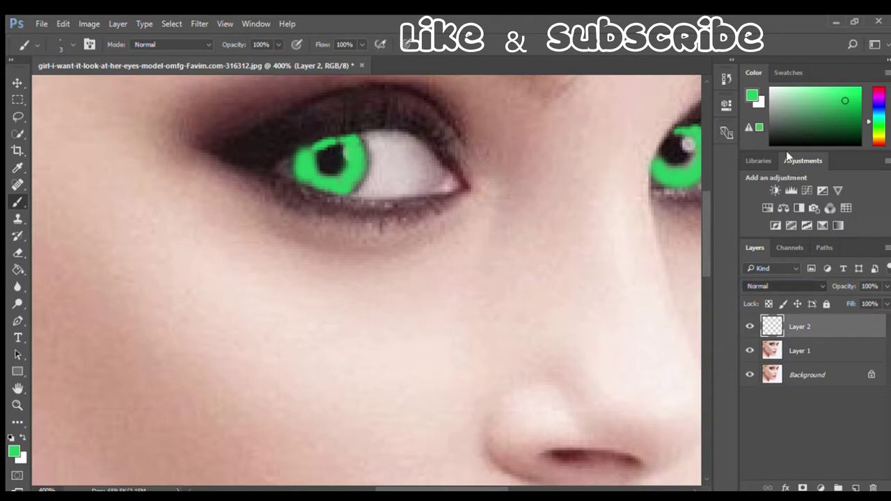
{"action": "key", "text": "shift+alt+f"}
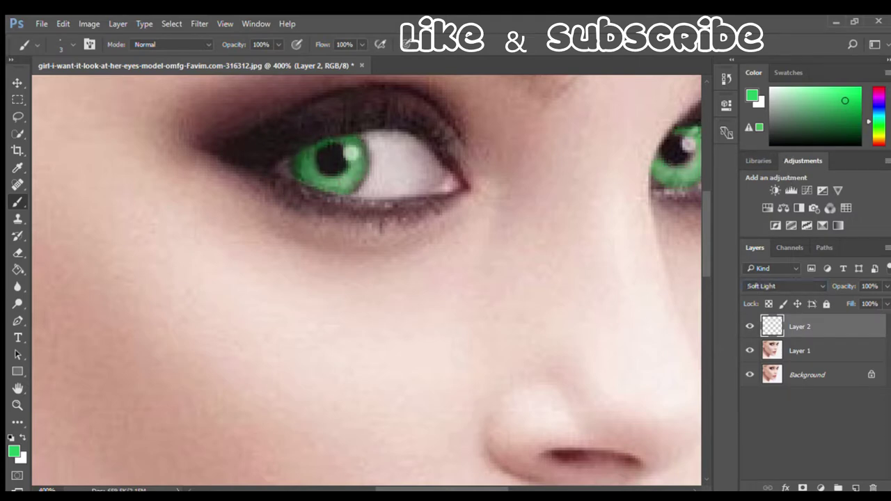
{"action": "scroll", "coordinate": [411, 435], "scroll_direction": "right", "scroll_amount": 3}
{"action": "scroll", "coordinate": [412, 436], "scroll_direction": "right", "scroll_amount": 3}
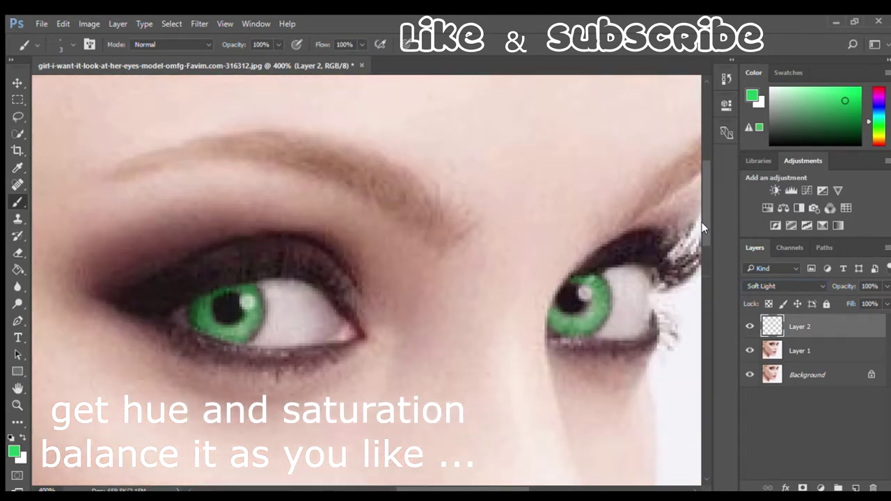
{"action": "left_click_drag", "start_coordinate": [705, 254], "coordinate": [702, 229]}
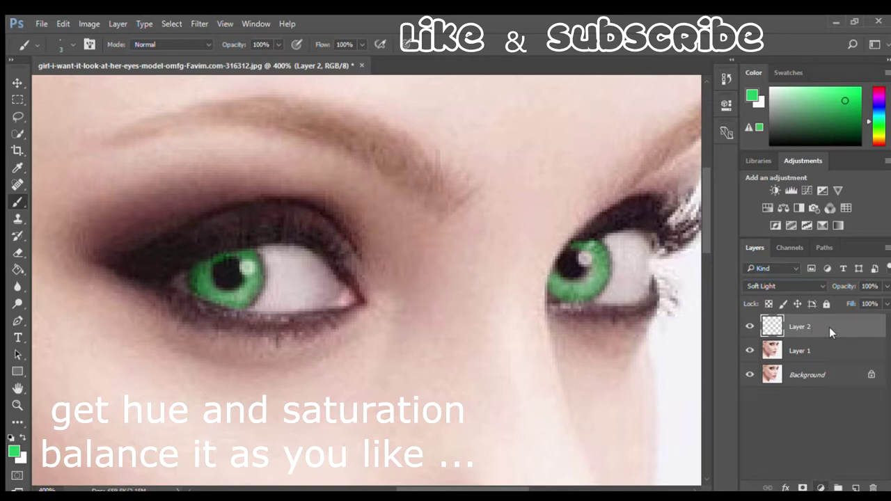
- Add a Hue/Saturation adjustment clipped to Layer 2, shifting the irises to blue
{"action": "left_click", "coordinate": [768, 208]}
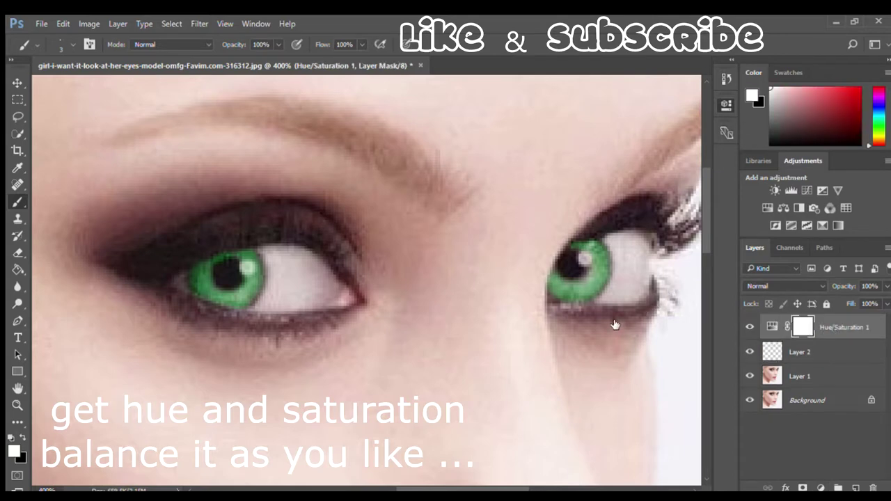
{"action": "key", "text": "ctrl+alt+g"}
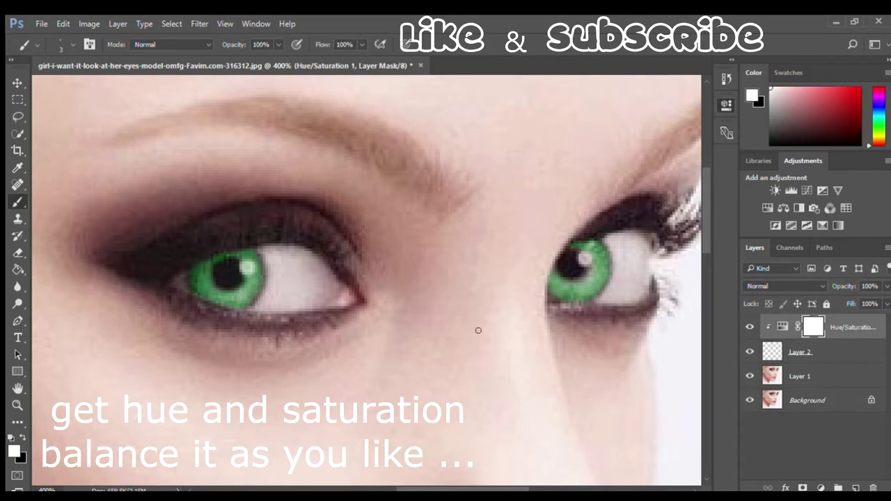
{"action": "mouse_move", "coordinate": [473, 330]}
{"action": "left_mouse_down"}
{"action": "mouse_move", "coordinate": [323, 308]}
{"action": "mouse_move", "coordinate": [338, 302]}
{"action": "left_mouse_up"}
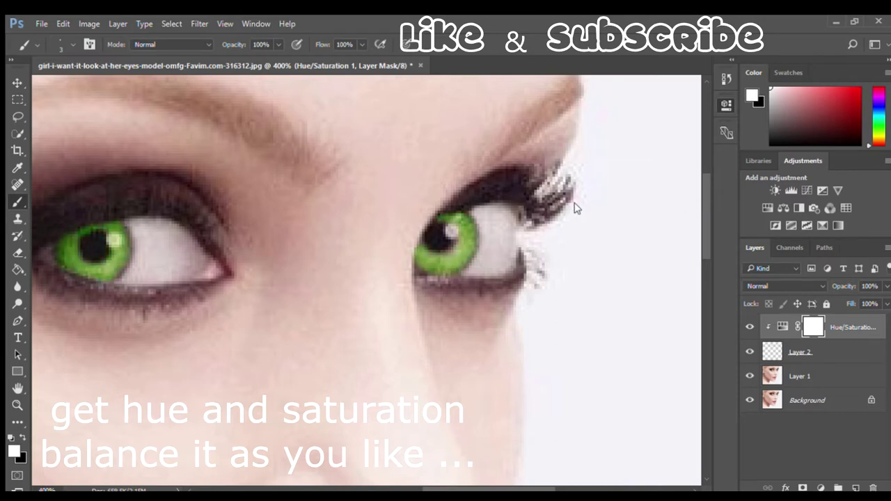
{"action": "key", "text": "ctrl+0"}
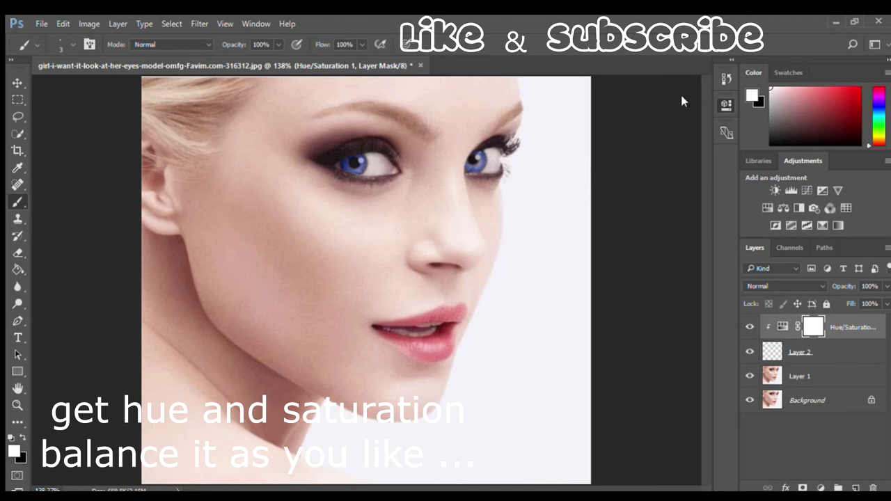
{"action": "left_click", "coordinate": [17, 82]}
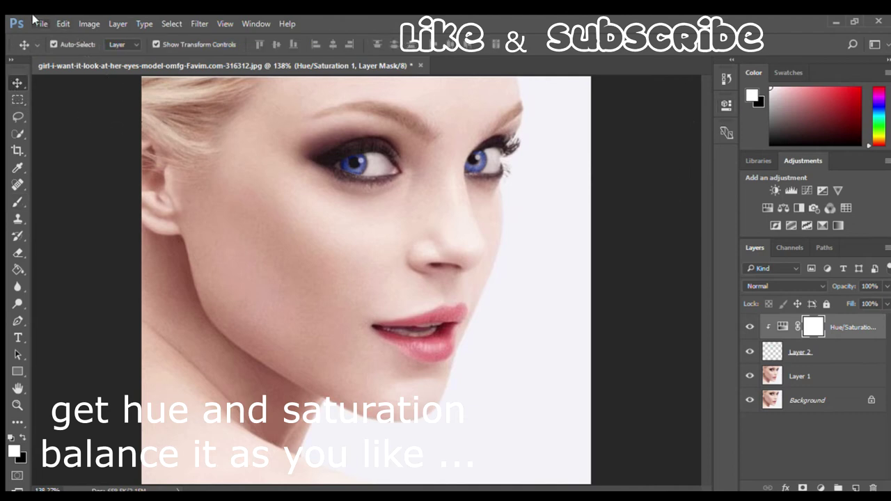